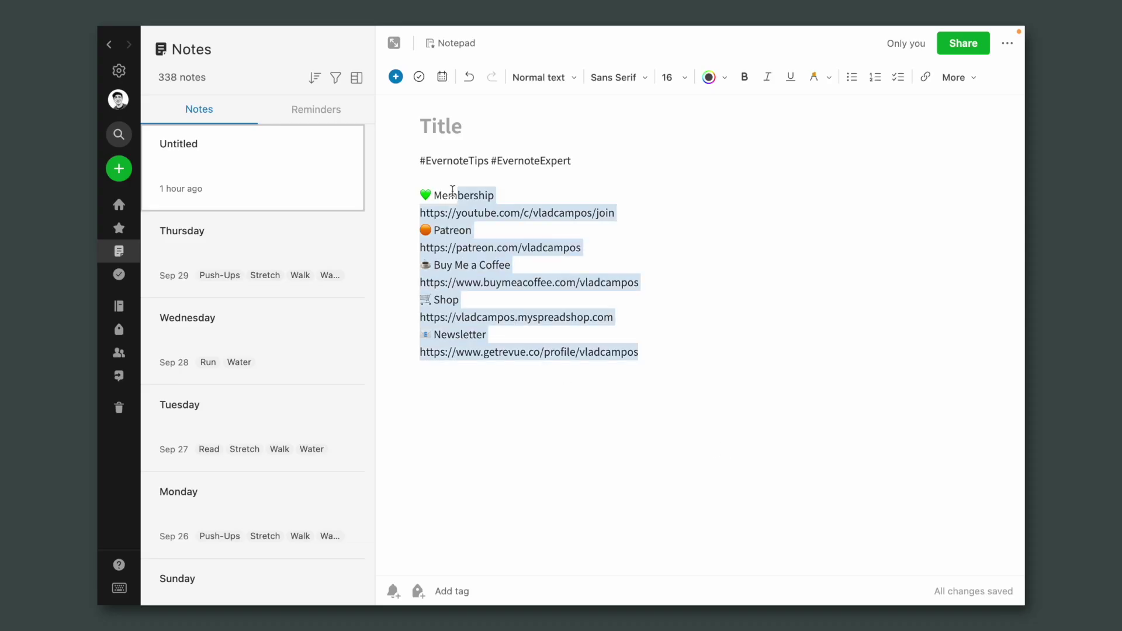
- Replace the note's links with () and a Tab to make one empty task checkbox
text(()
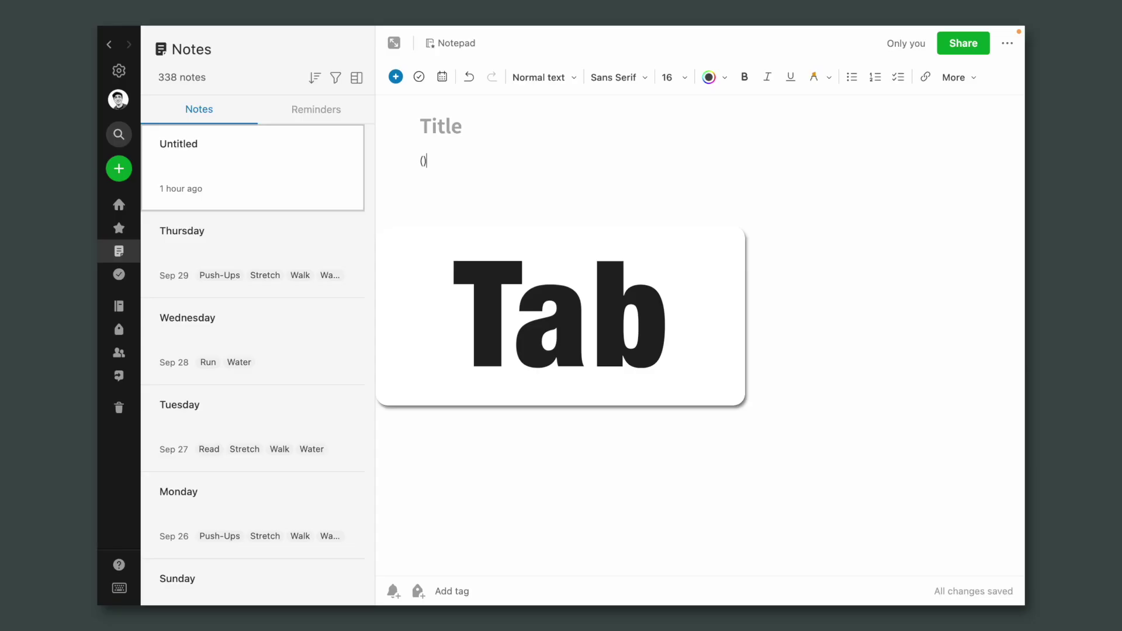
key(Tab)
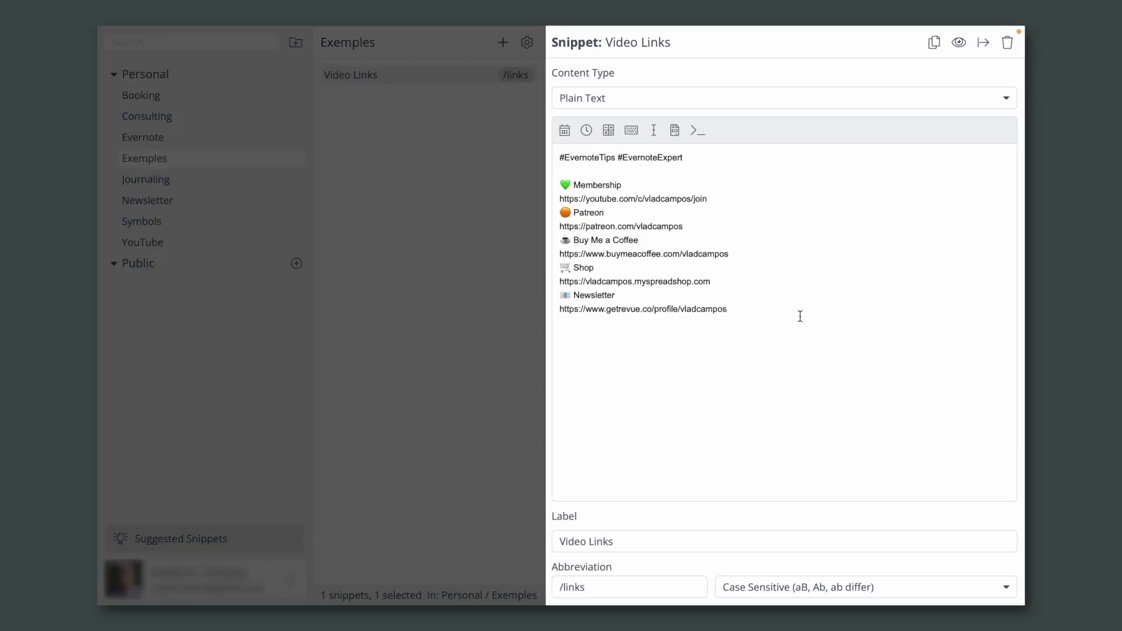
- Review the Video Links snippet text and its /links abbreviation without changing them
drag(800, 316, 557, 159)
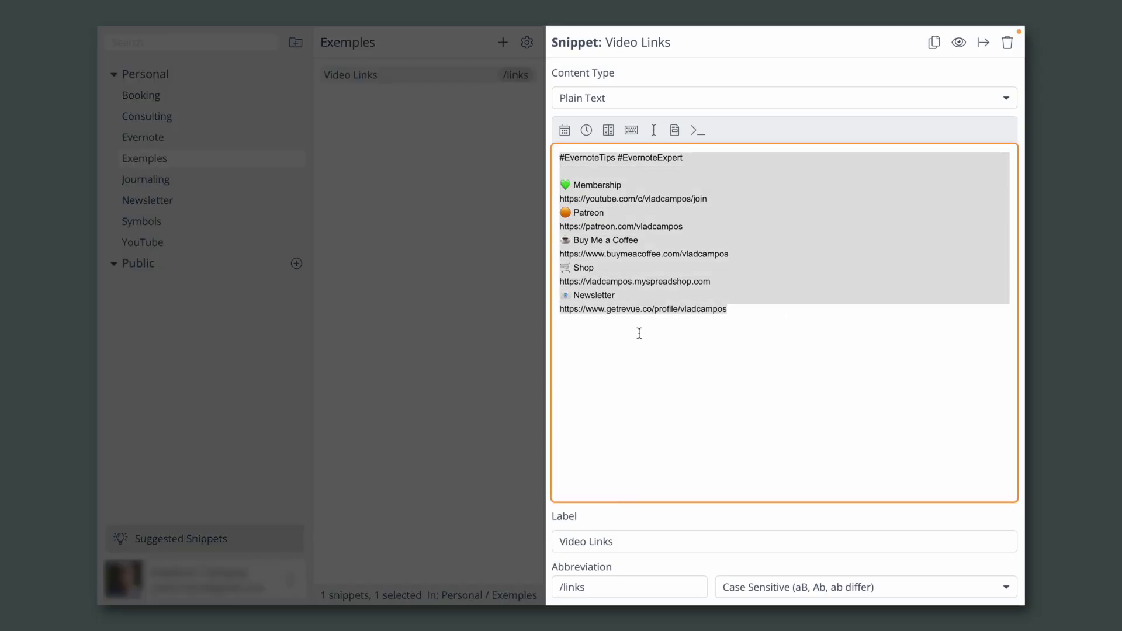
click(621, 587)
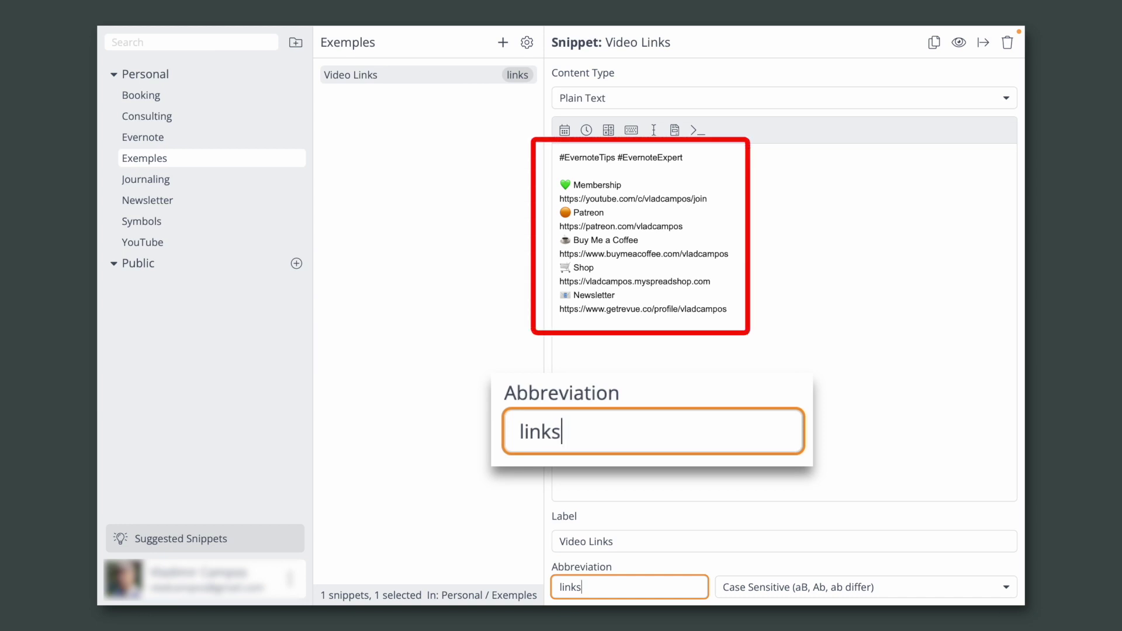
click(565, 587)
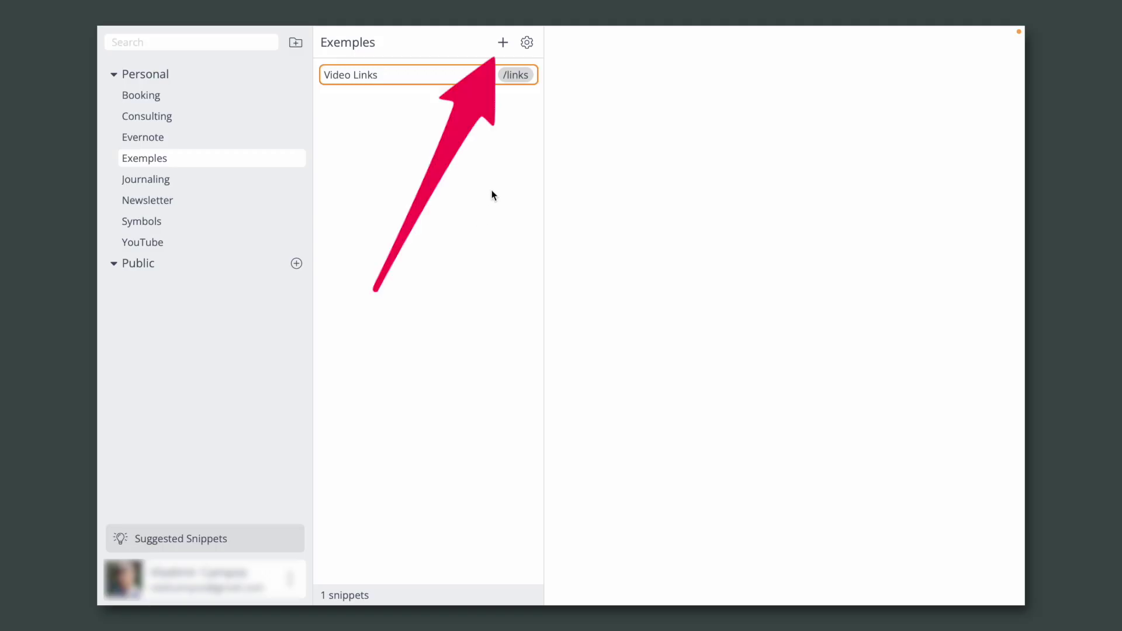
- Add a new Exemples snippet with the four video steps and abbreviation /vp
click(503, 42)
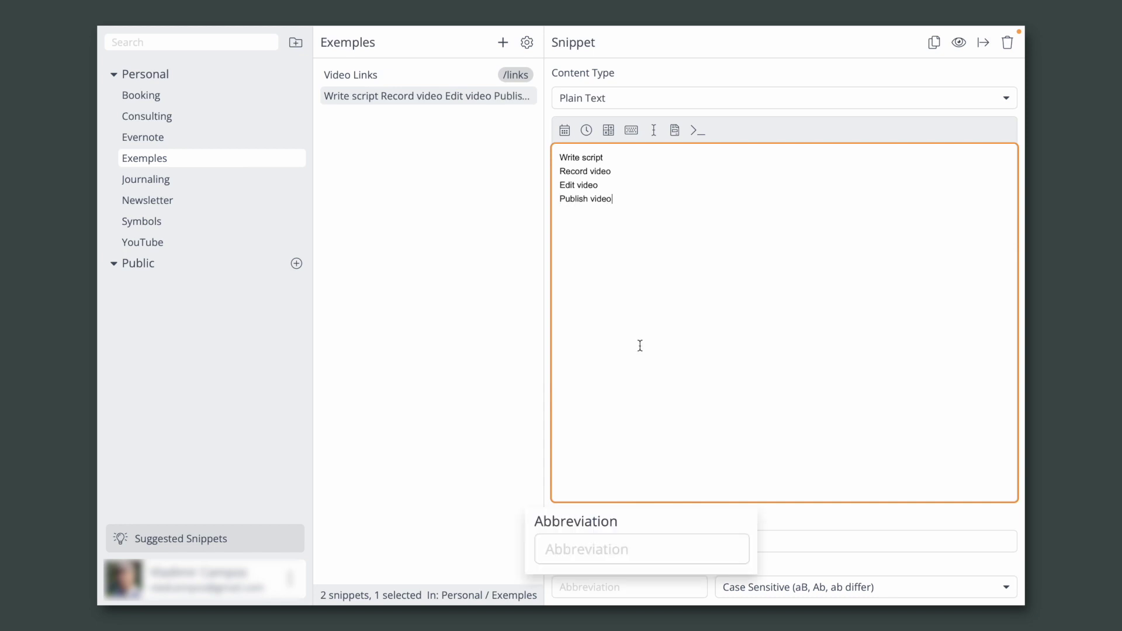
click(598, 584)
text(/)
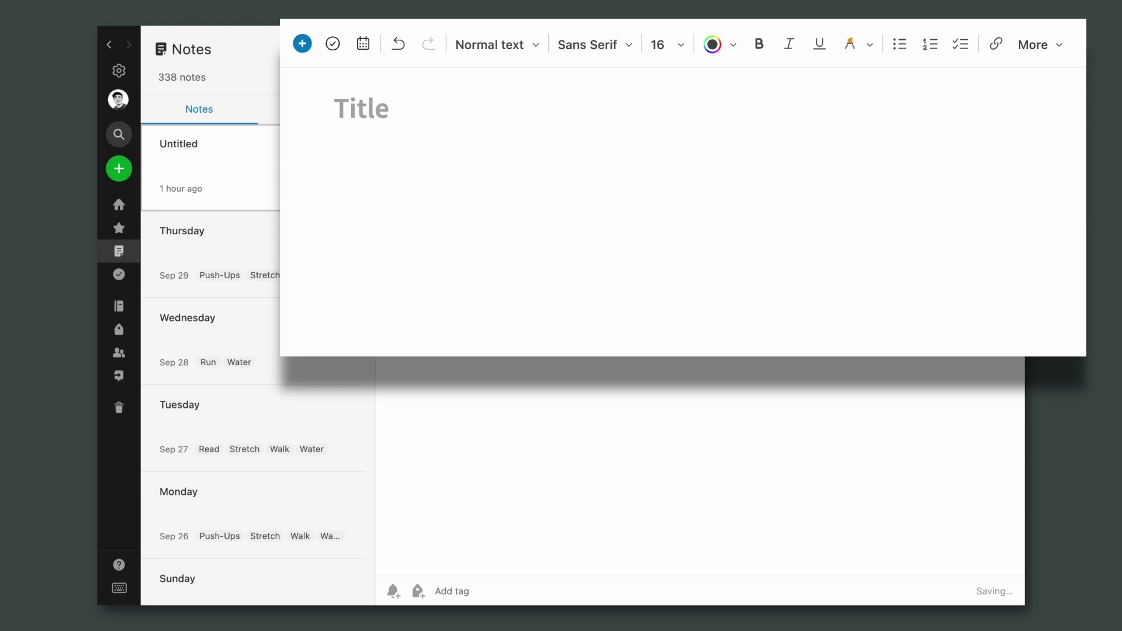
- Expand /vp in the empty note and convert the four step lines into tasks
text(/vp)
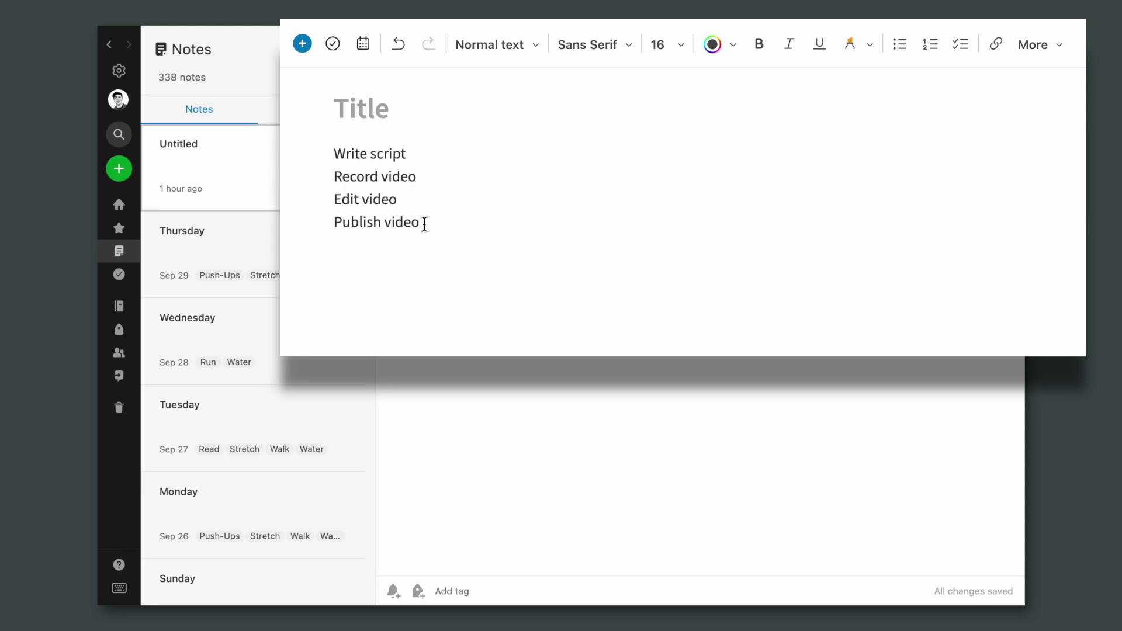
drag(424, 224, 342, 95)
click(335, 47)
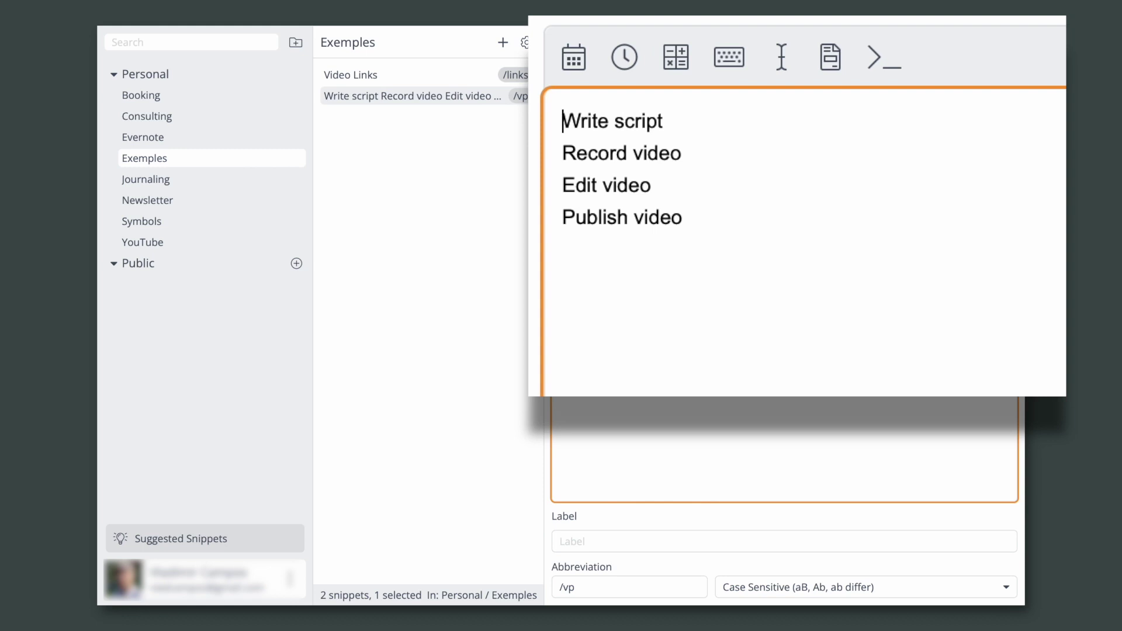
- Start the /vp snippet with () followed by a Tab keystroke
text())
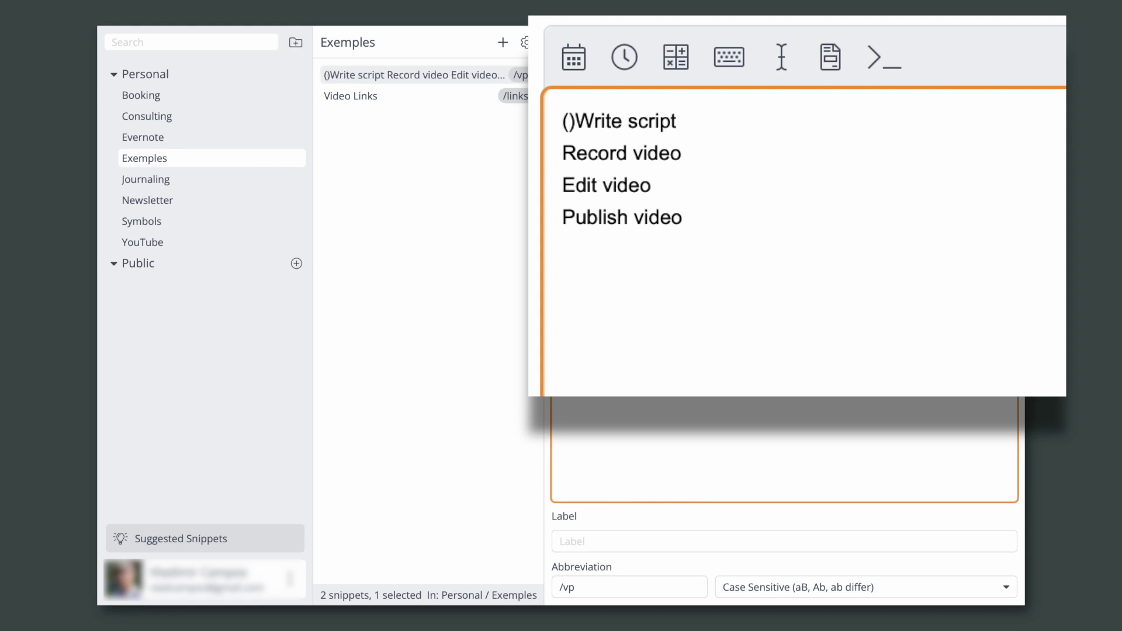
click(739, 66)
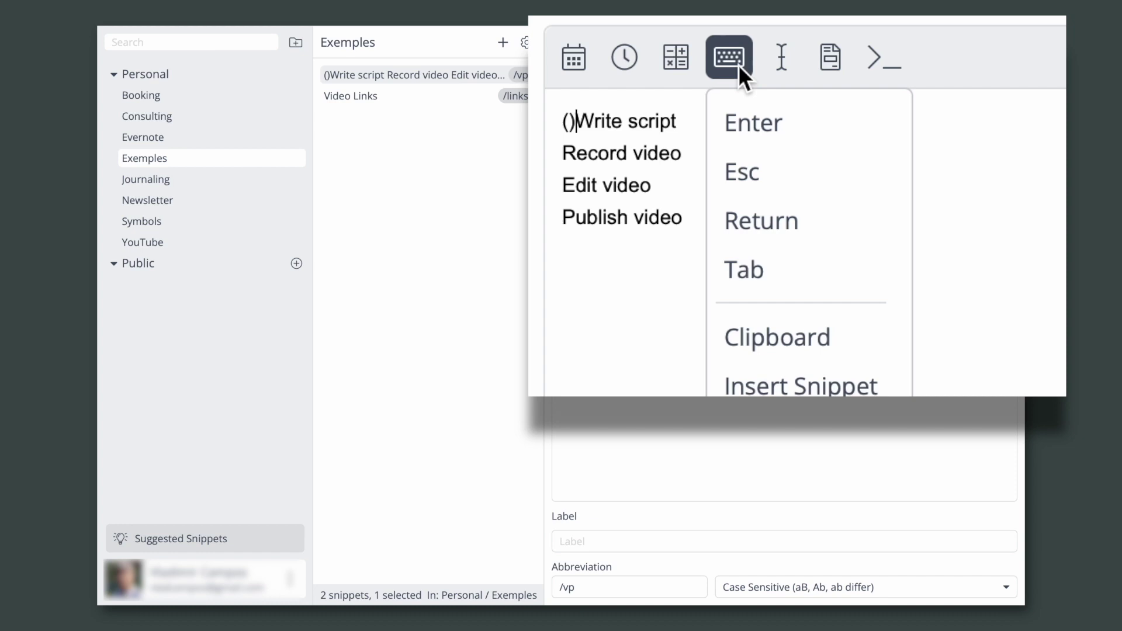
click(761, 247)
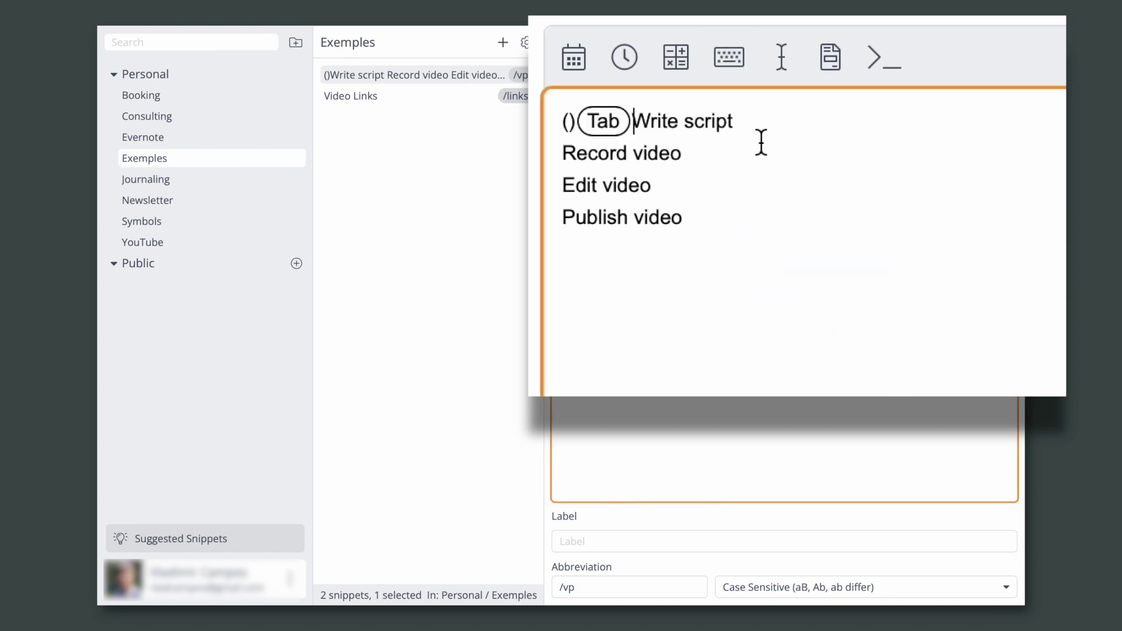
- Insert Enter keystrokes after Write script and after Record video
click(757, 116)
click(736, 65)
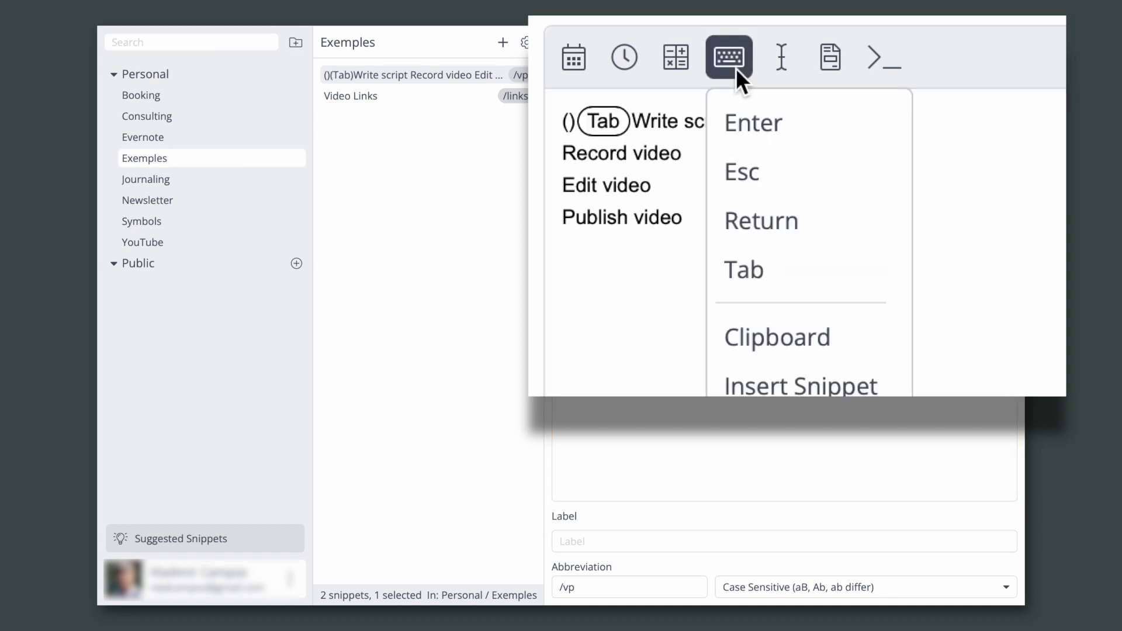
click(750, 122)
click(756, 153)
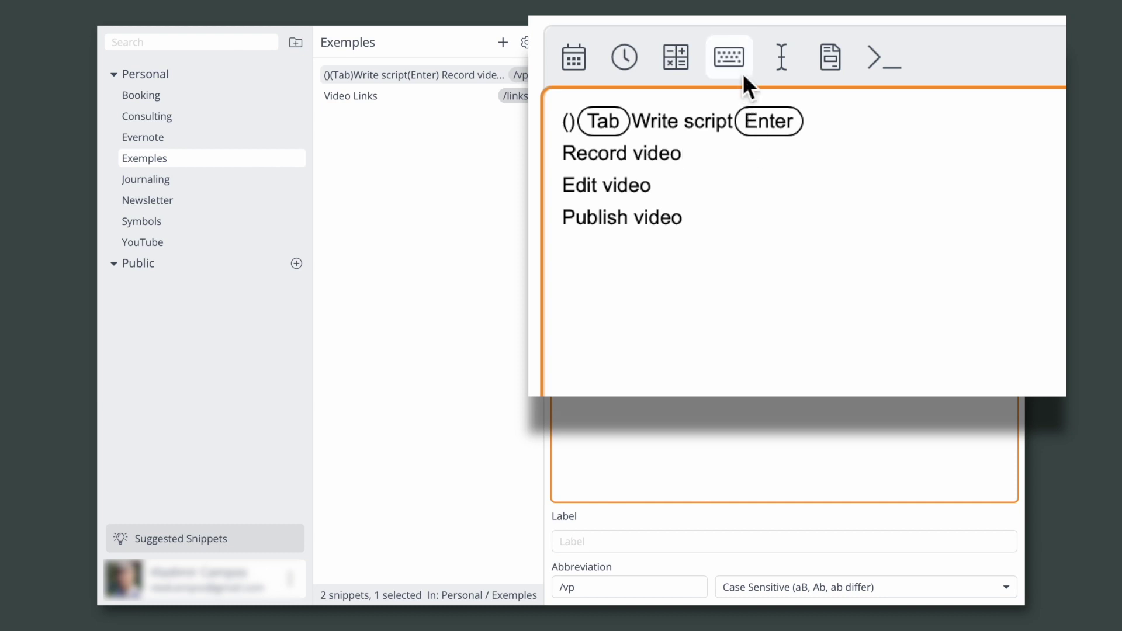
click(741, 72)
click(753, 118)
- Insert an Enter after Edit video and two Enters after Publish video
click(672, 193)
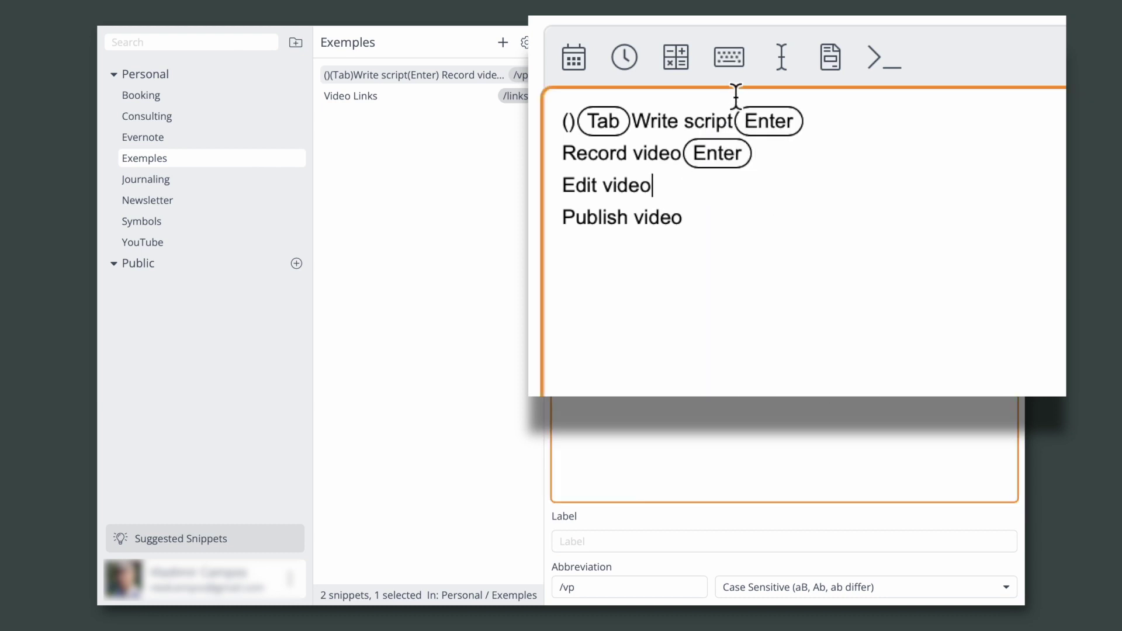
click(731, 65)
click(767, 122)
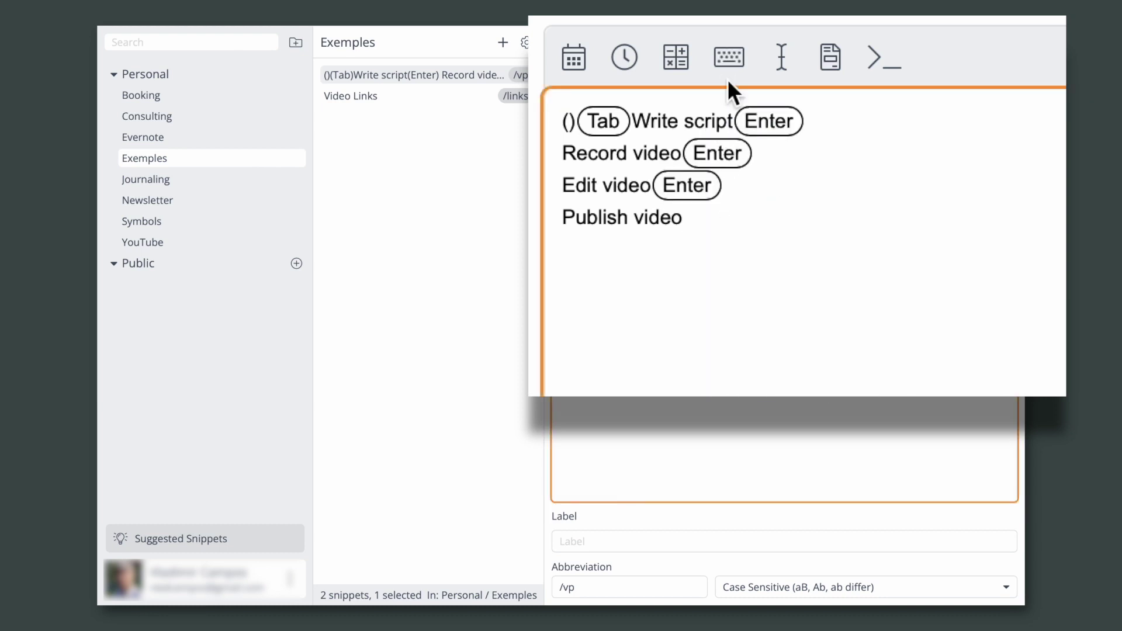
click(728, 58)
click(739, 124)
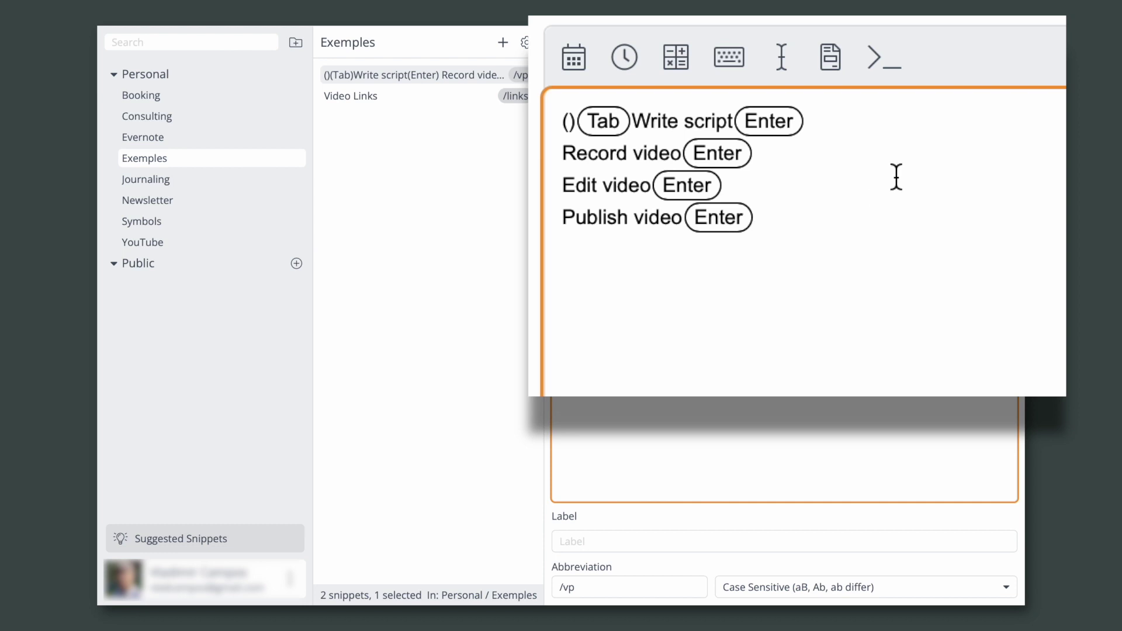
click(728, 66)
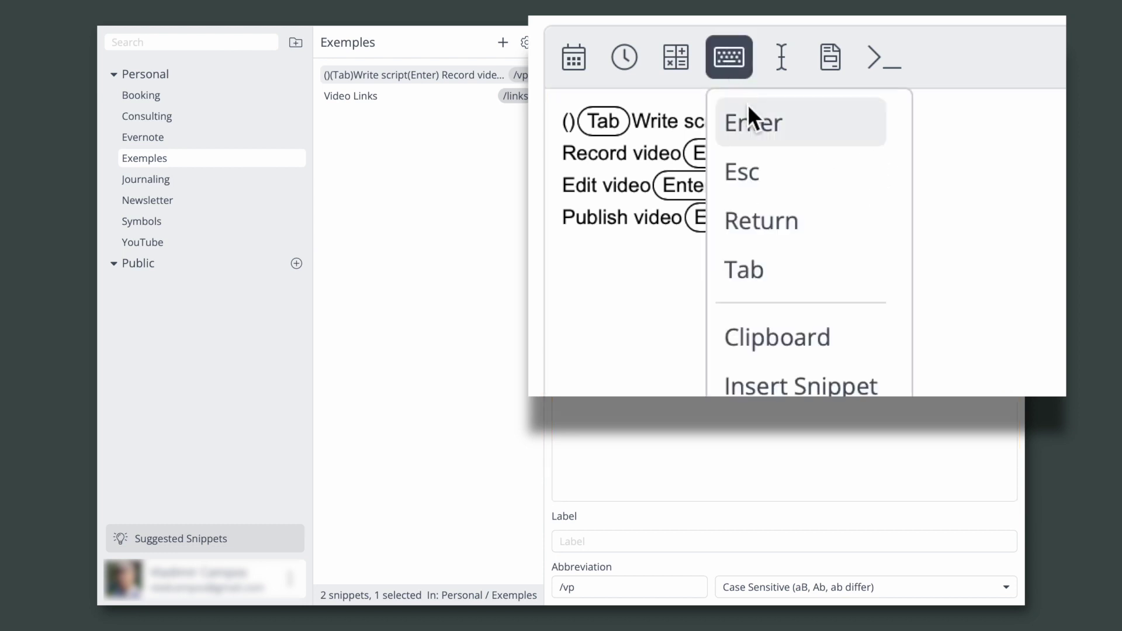
click(749, 111)
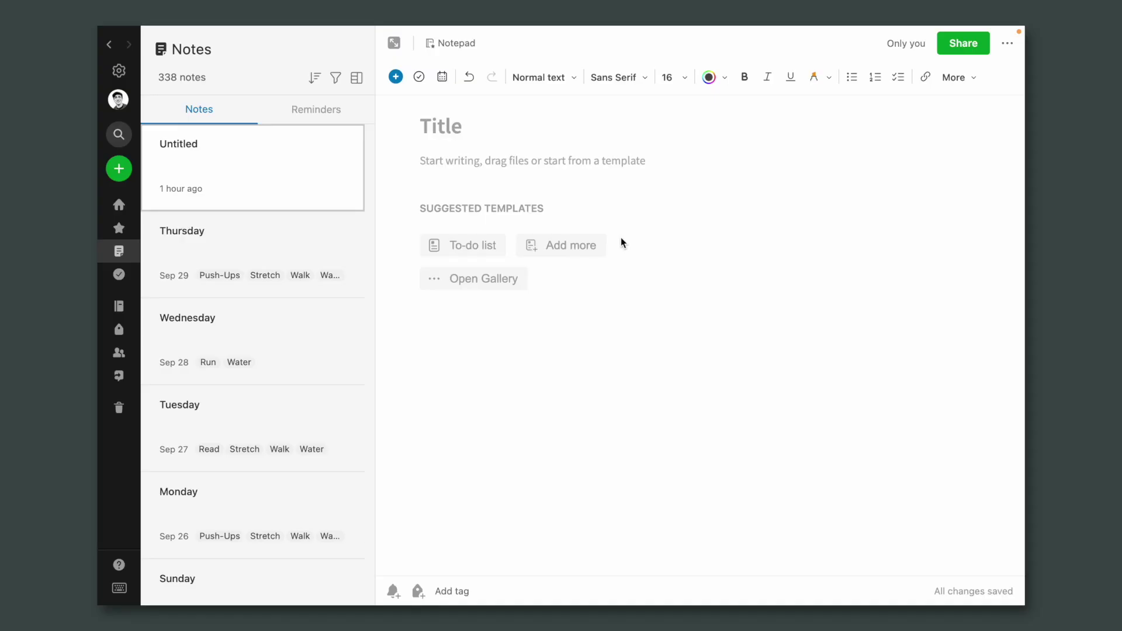
- Expand /vp in the empty note body to build the Write script, Record video, Edit video tasks
click(420, 160)
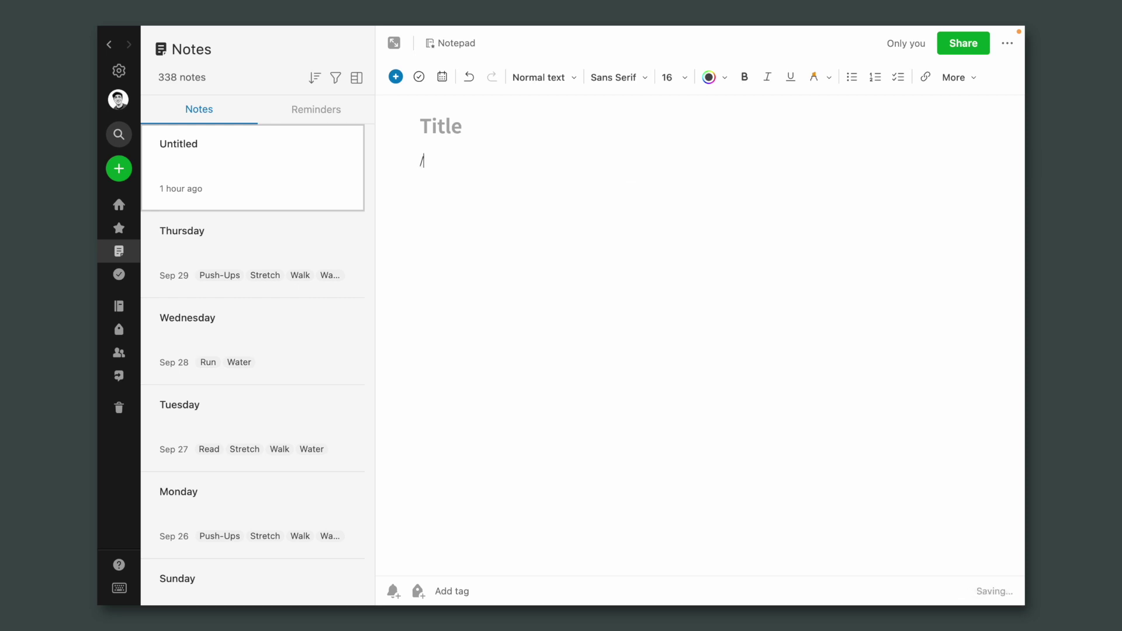
key(ctrl+shift+t)
text(Write script)
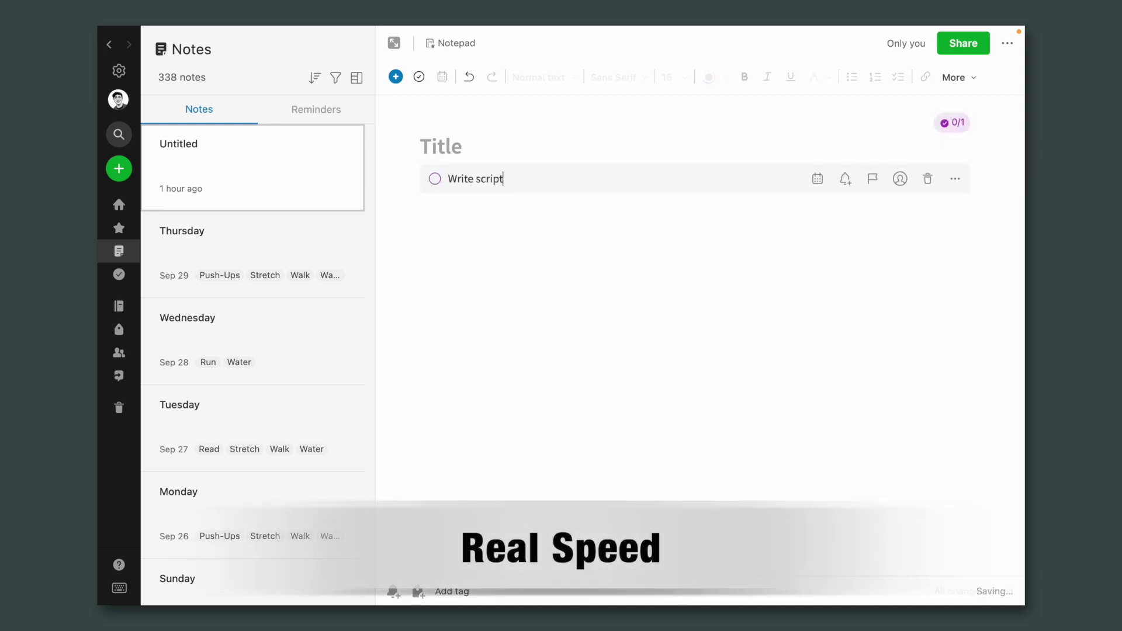
key(Return)
key(Return)
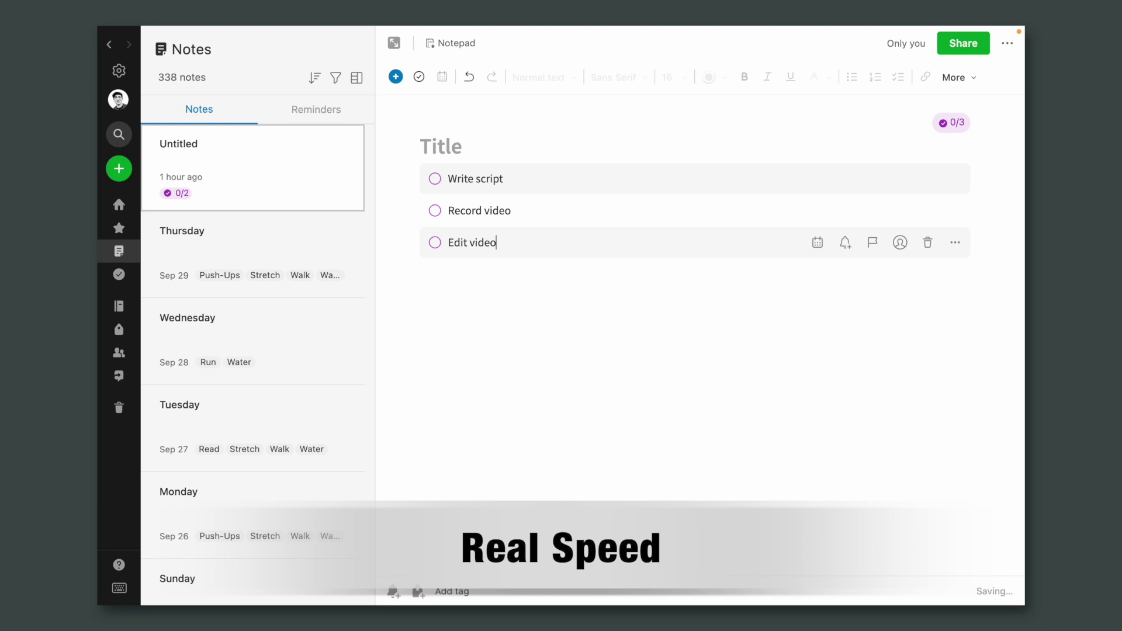
key(Return)
key(Return)
key(Return)
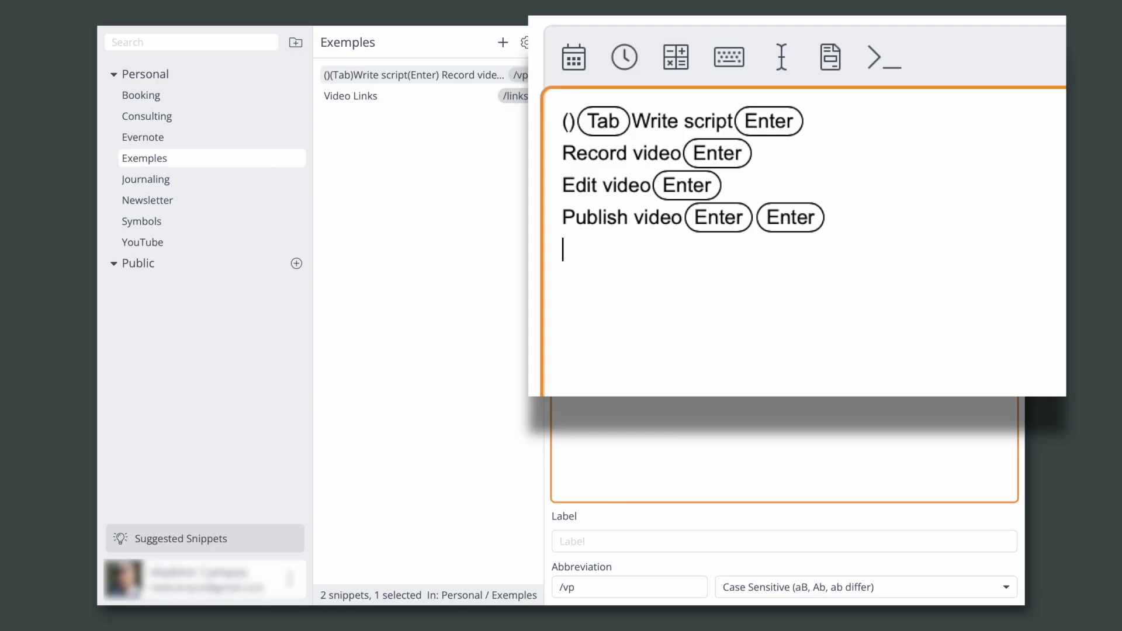
- Add a --- divider line after Publish video's final Enter in the /vp snippet
text(---)
click(742, 55)
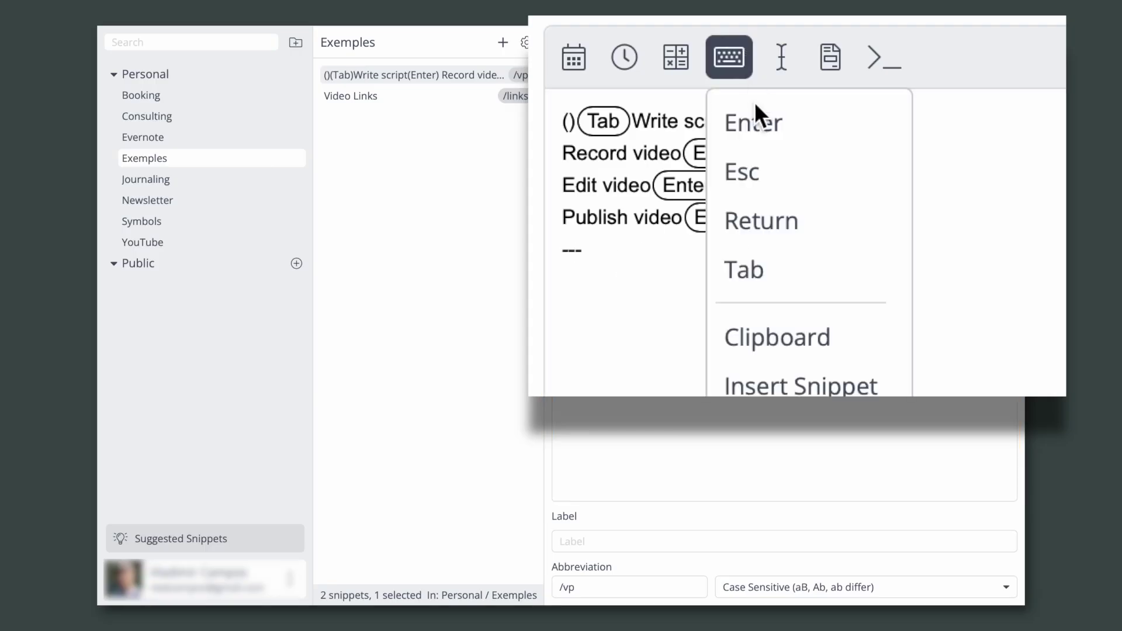